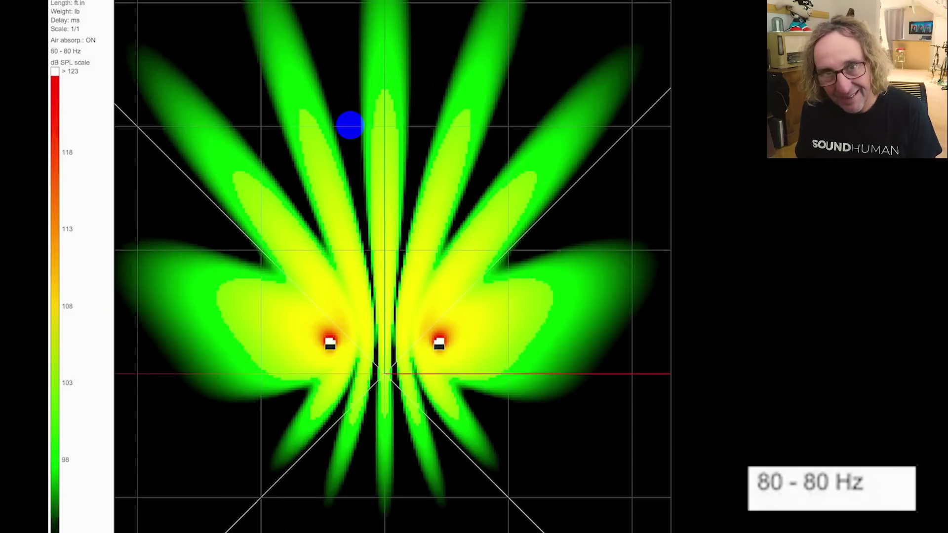
- Step the SPL map down through 63 Hz to 40 Hz, back up, then down to 50 Hz
key(Down)
key(Down)
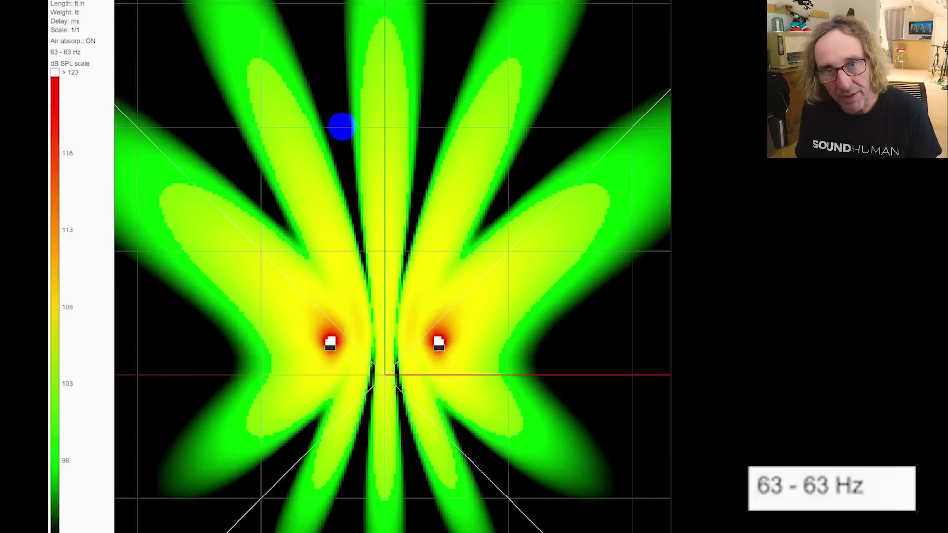
key(Down)
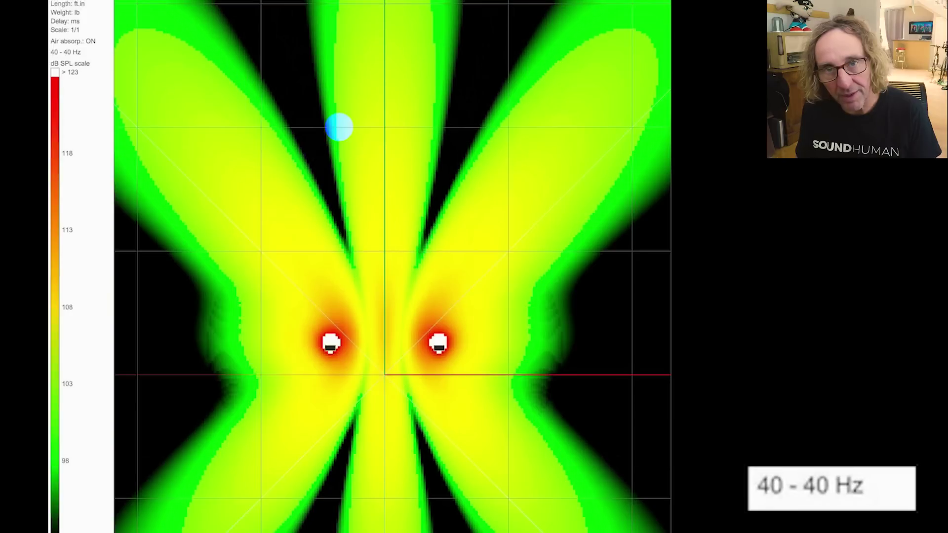
key(Up)
key(Up)
key(Up)
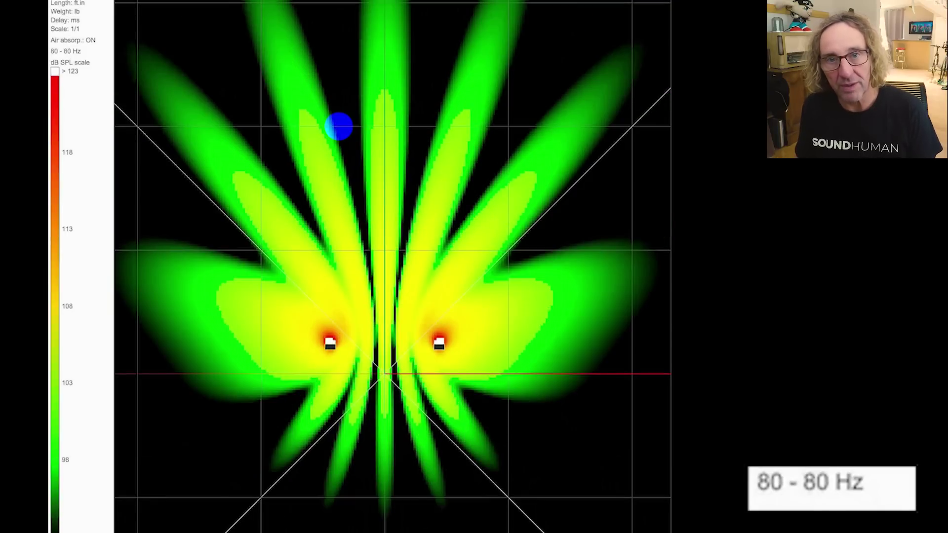
key(Down)
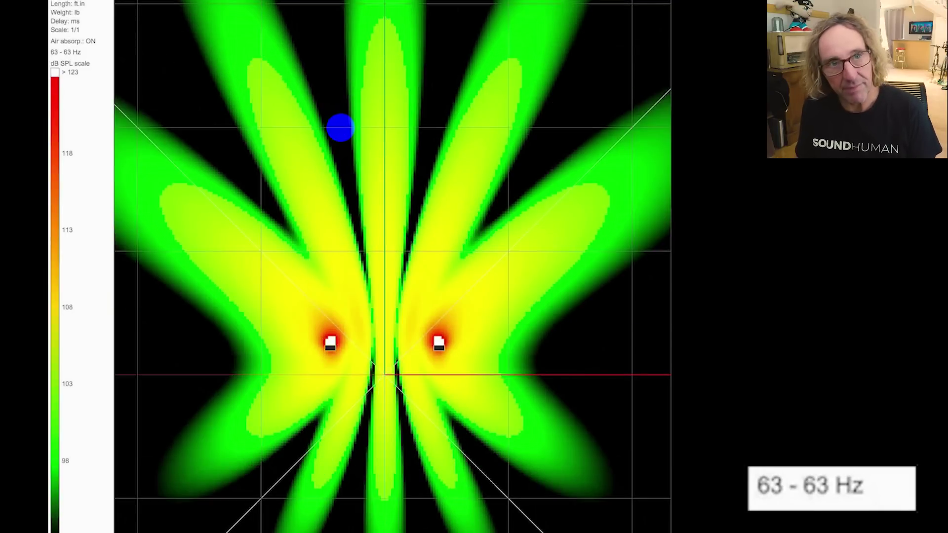
key(Down)
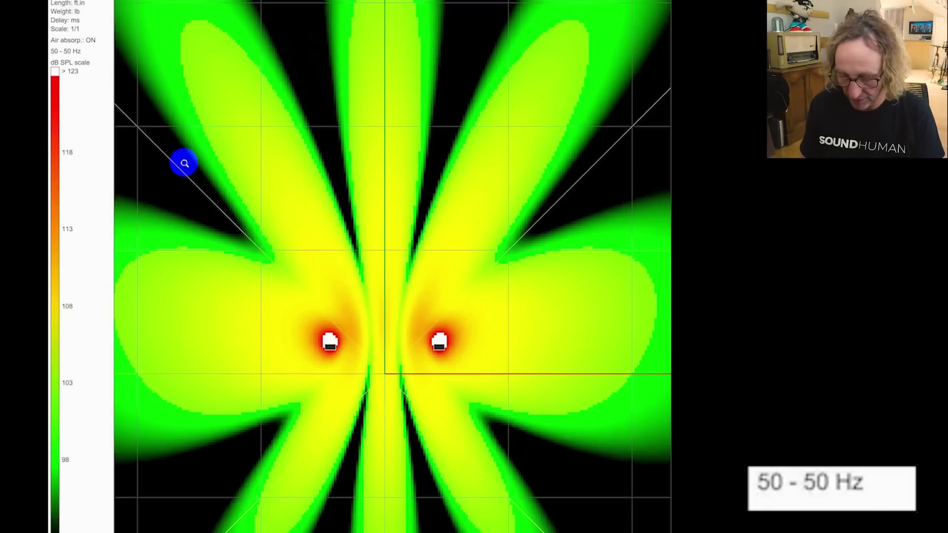
- Step the map up through 63 and 80 Hz, then compare the 40 Hz and 50 Hz patterns
key(Up)
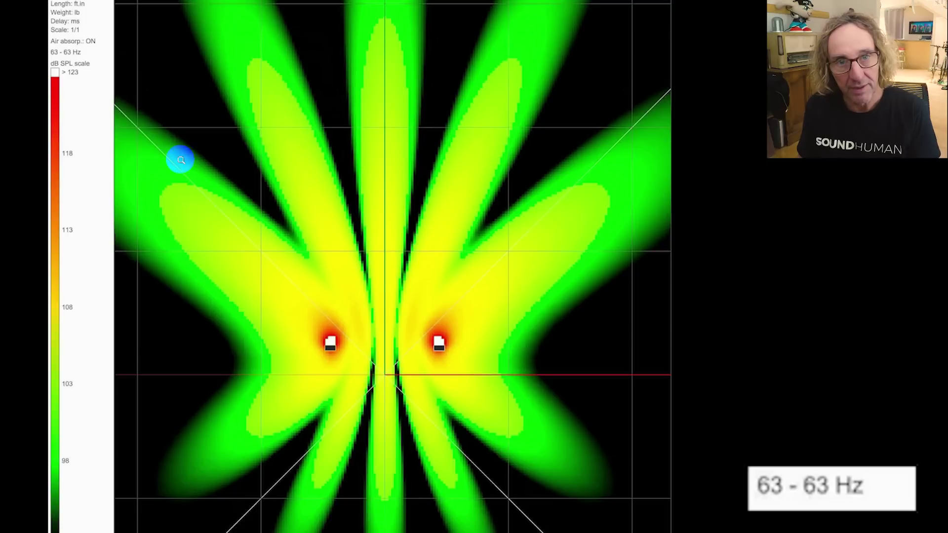
key(Up)
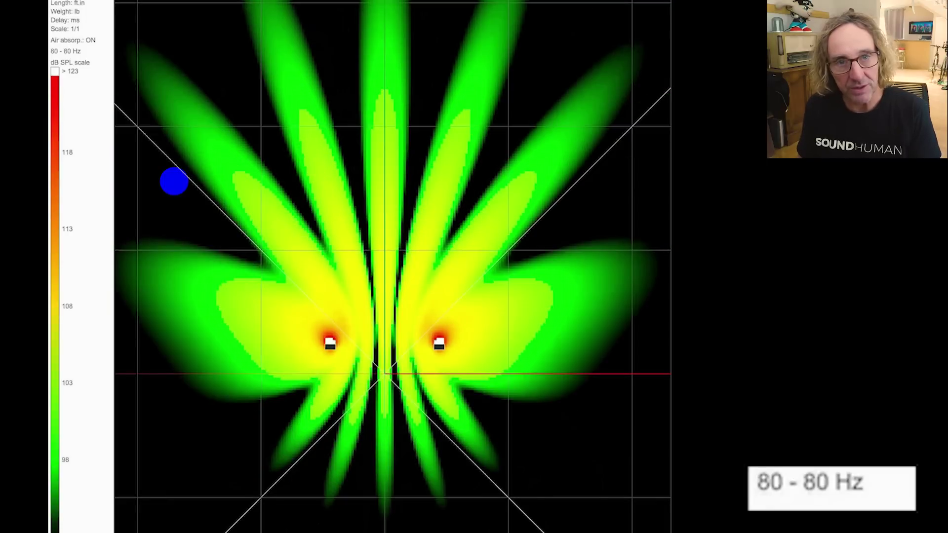
key(Down)
key(Down)
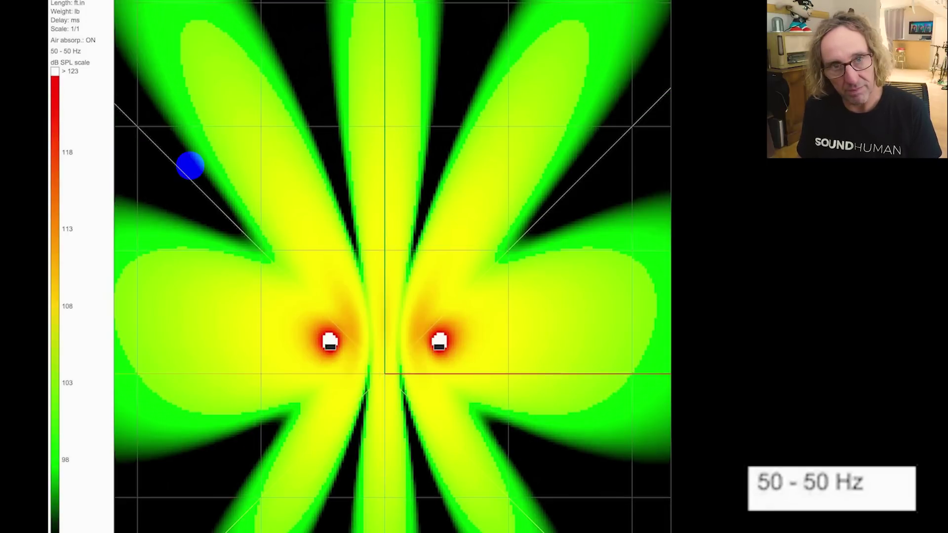
key(Down)
key(Up)
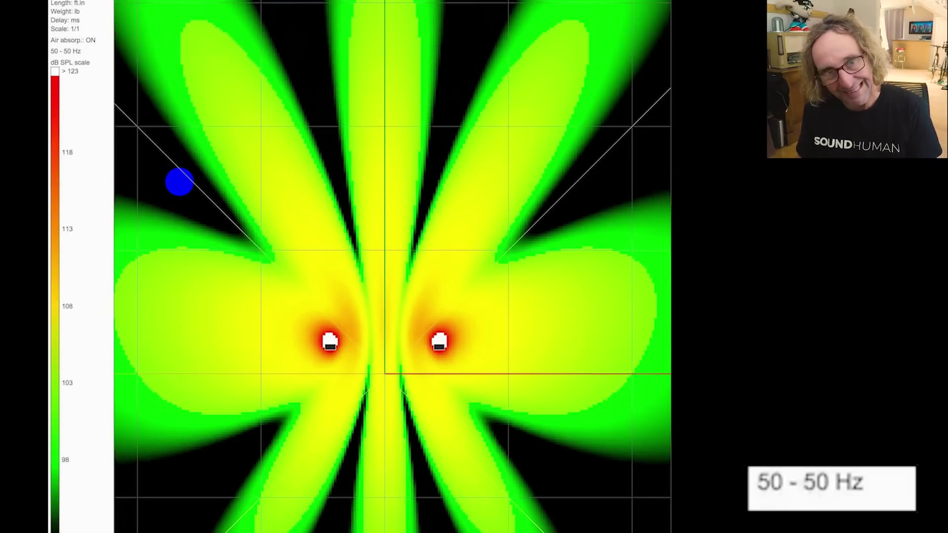
- Step up through 63, 80 and 100 Hz, then back down through 63 and 50 to 40 Hz
key(Up)
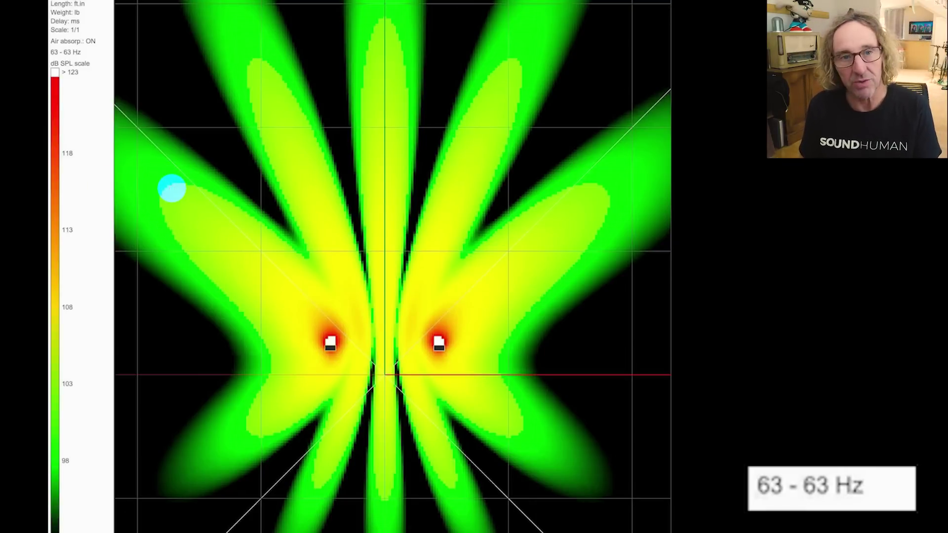
key(Up)
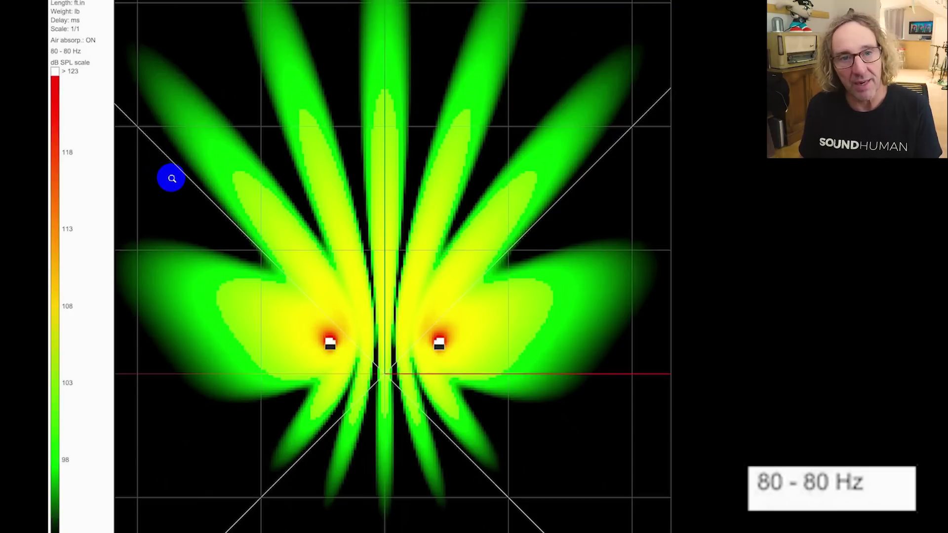
key(Up)
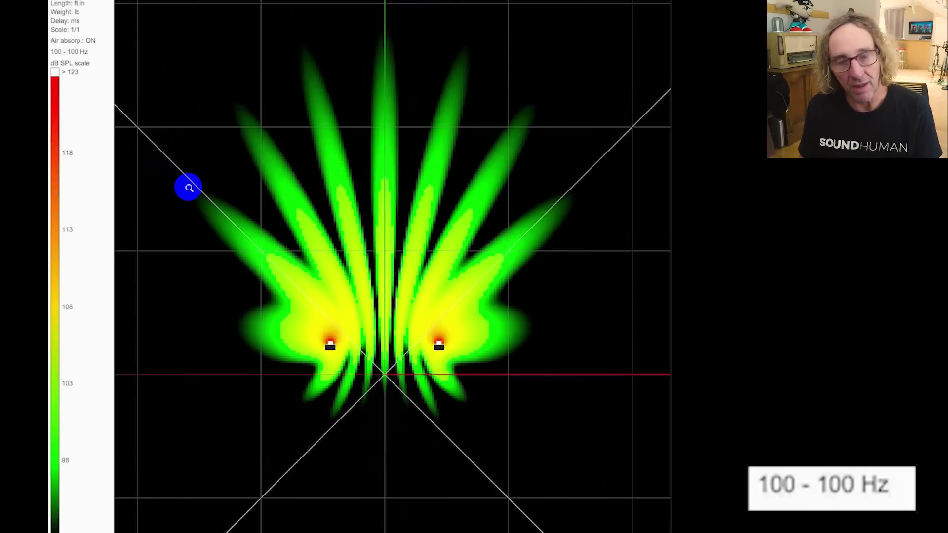
key(Down)
key(Down)
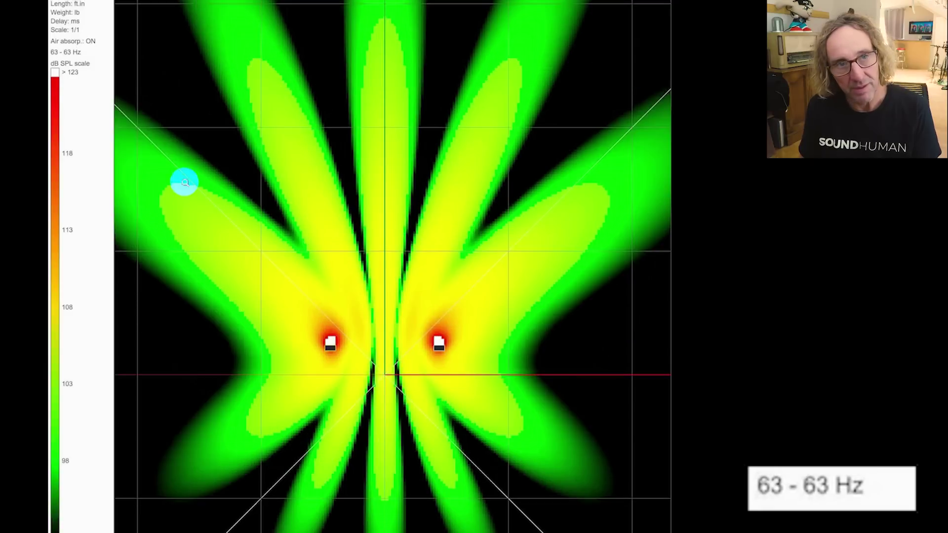
key(Down)
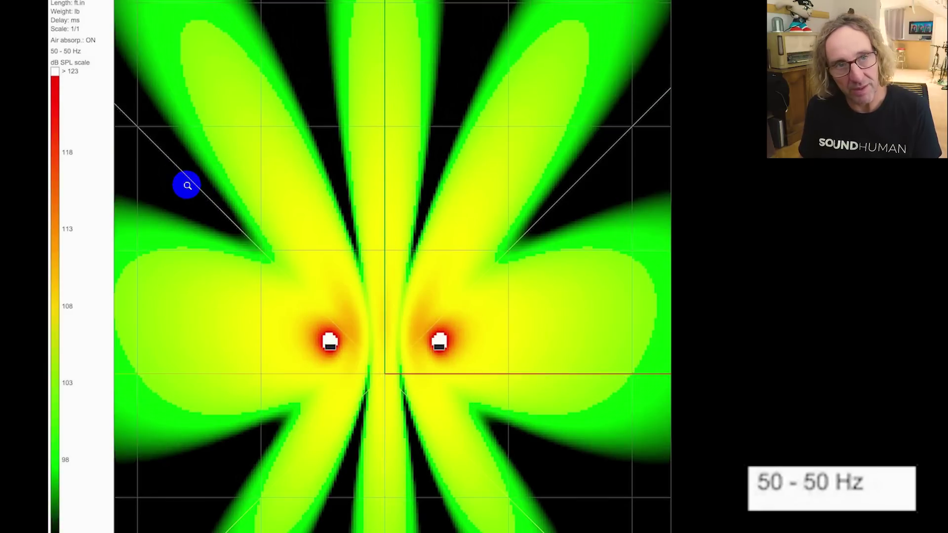
key(Down)
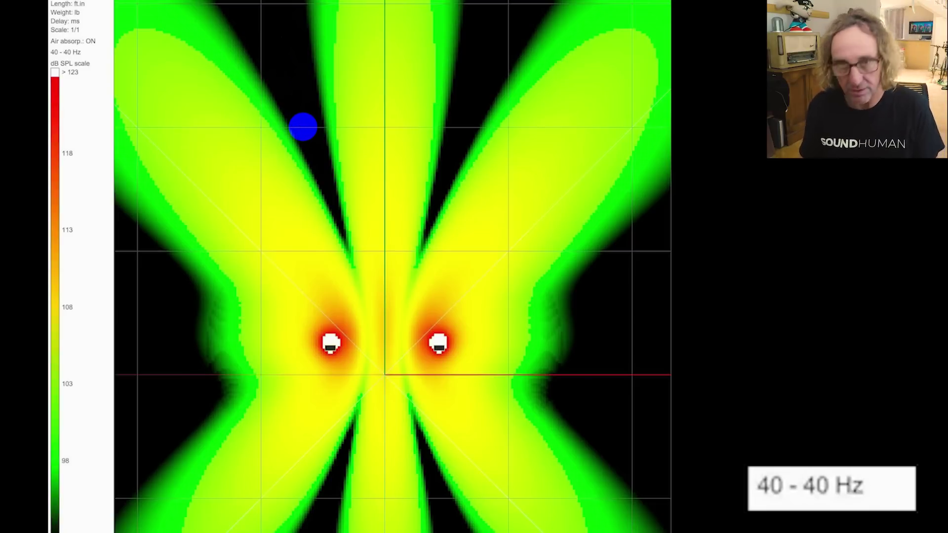
- Drop the map to 32 Hz, step up through 40, 50 and 63 Hz, dip back, then continue to 80 Hz
key(Down)
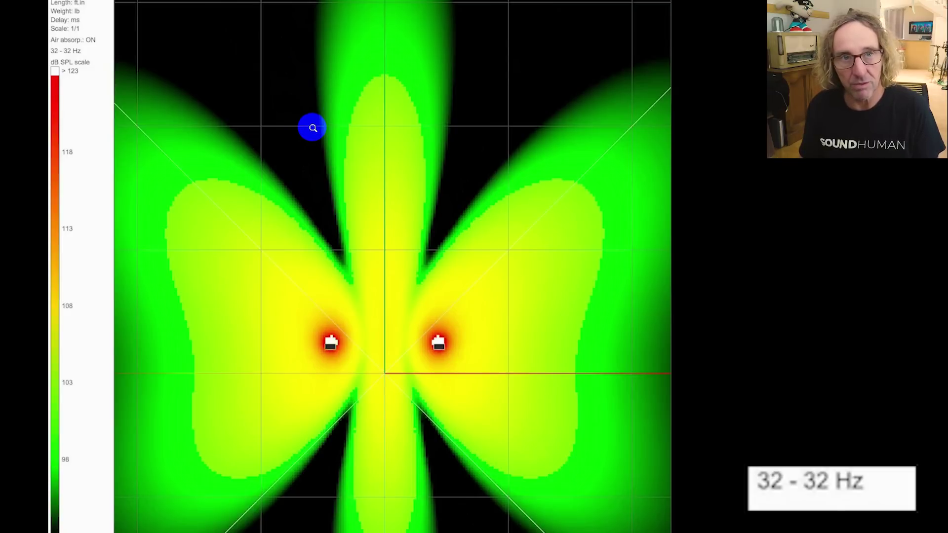
key(Up)
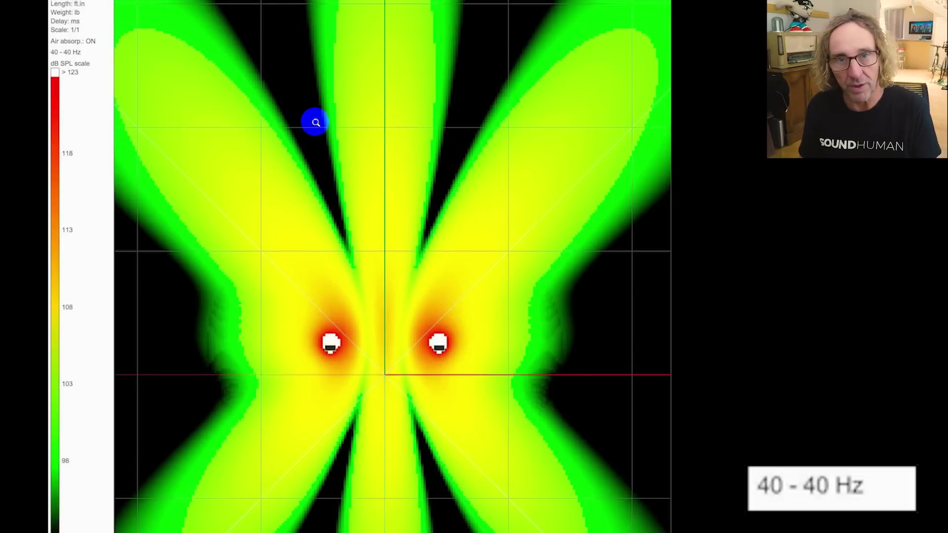
key(Up)
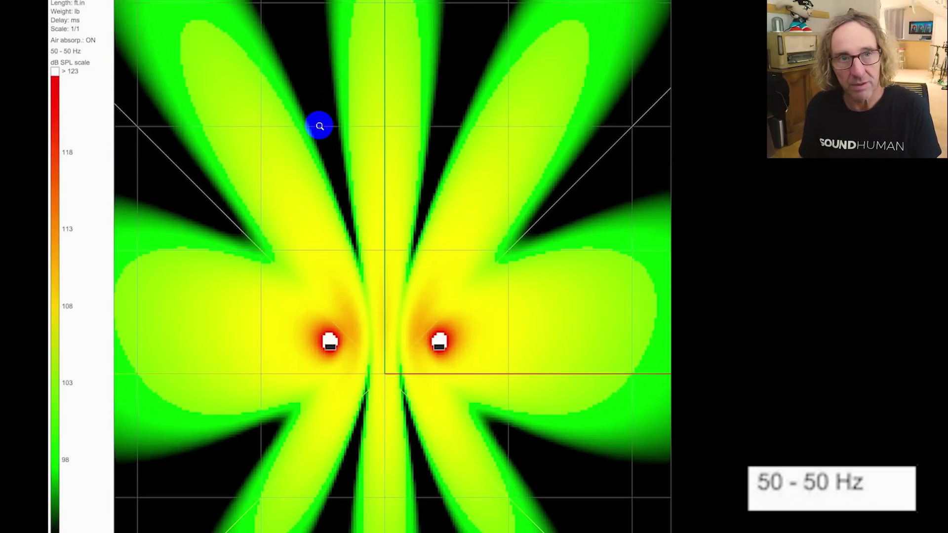
key(Up)
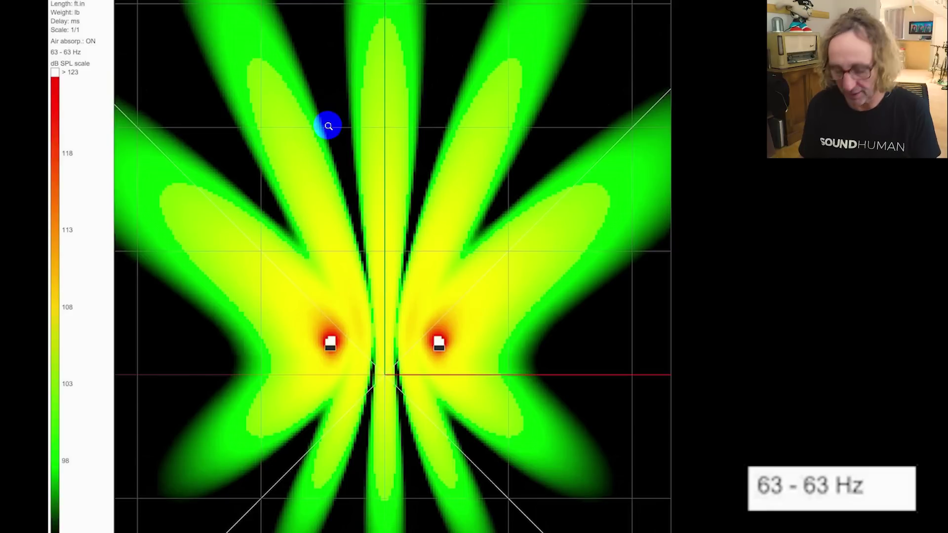
key(Down)
key(Down)
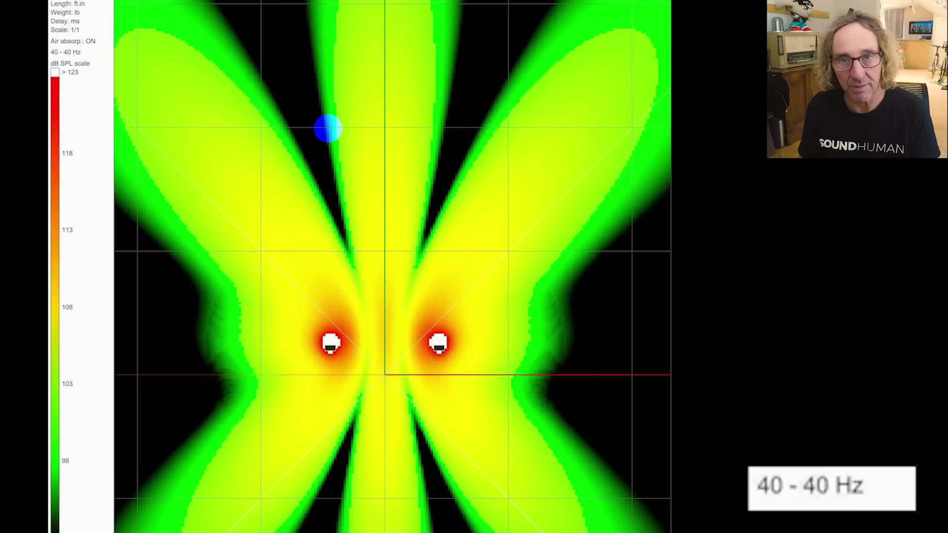
key(Up)
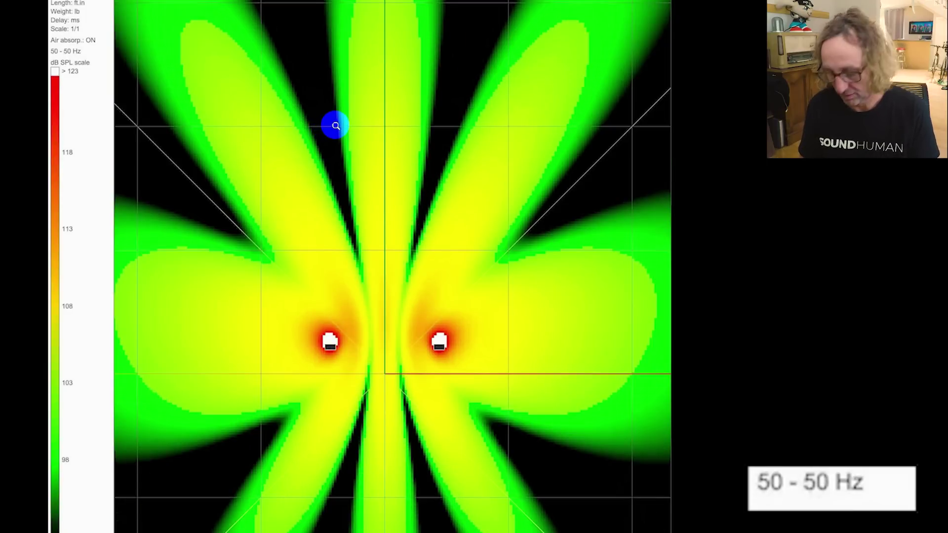
key(Up)
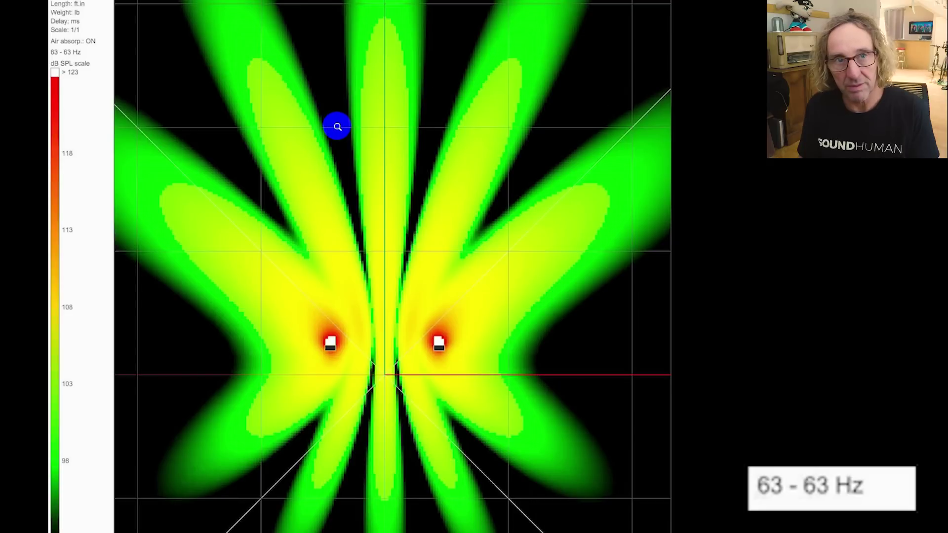
key(Up)
key(Up)
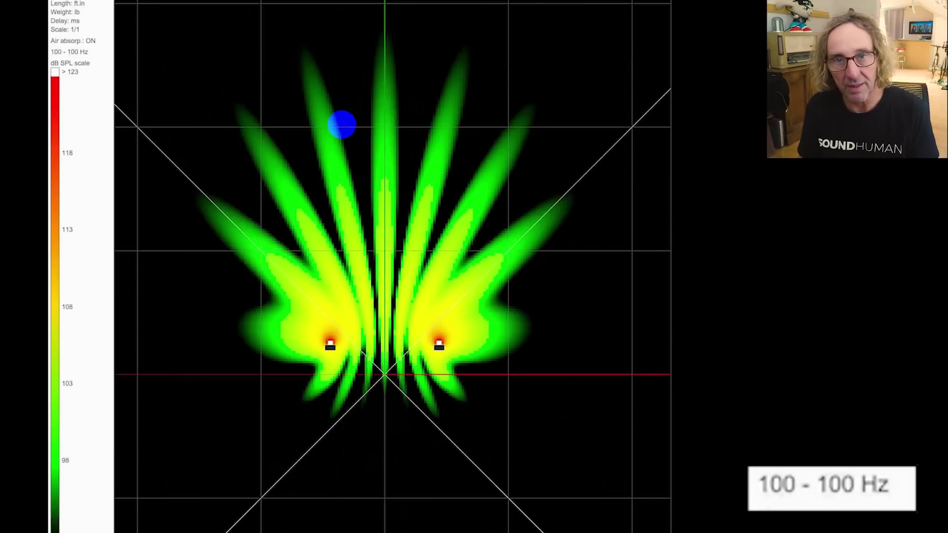